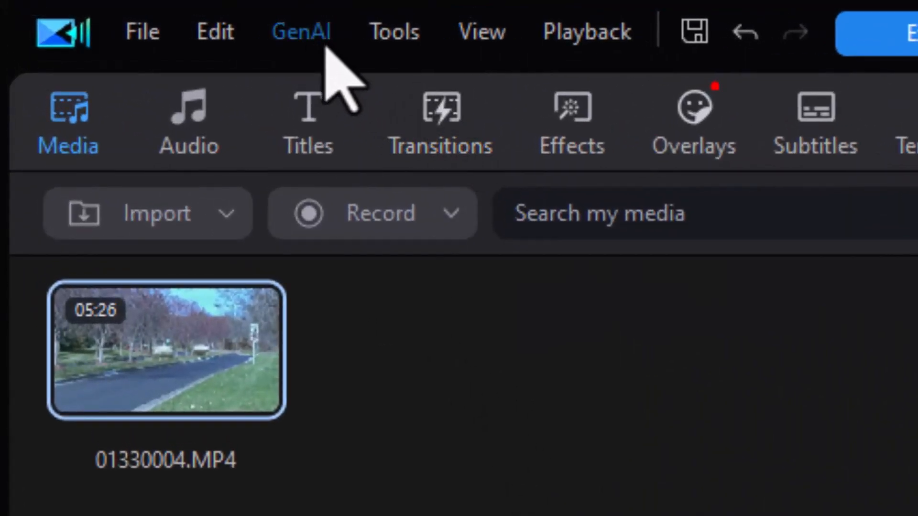
Open the Auto Edit video tool from the generative AI features and dismiss its introduction
left_click(326, 46)
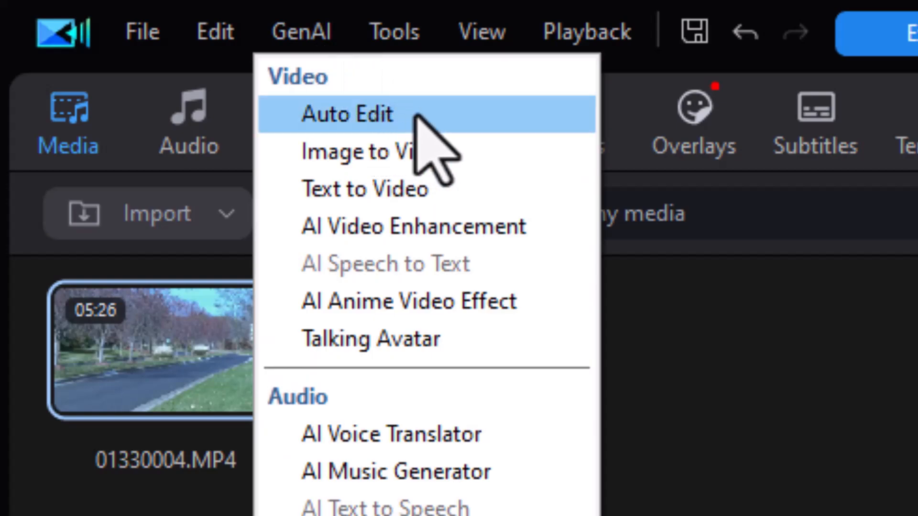
left_click(426, 116)
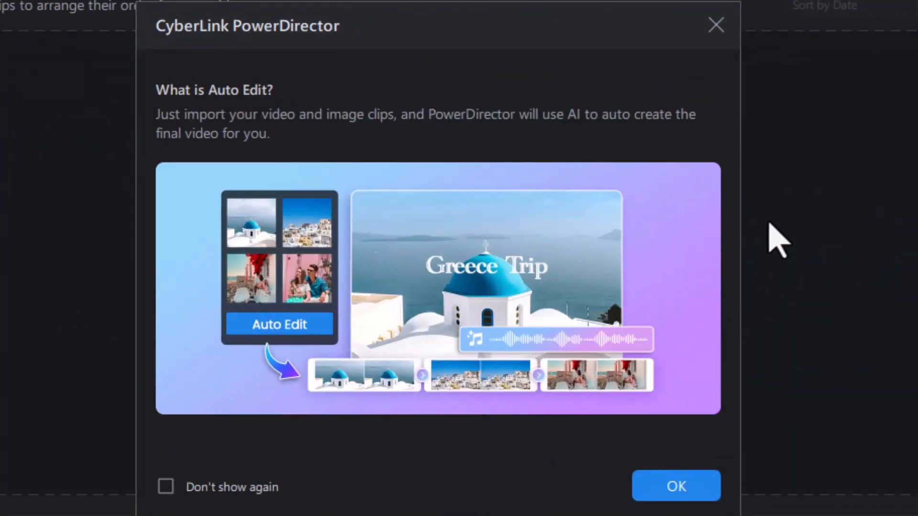
left_click(716, 25)
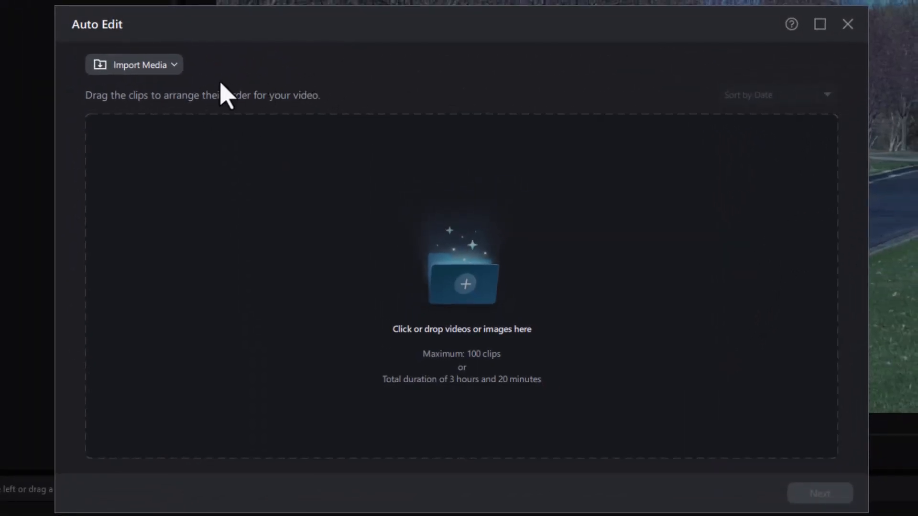
Import the desktop media folder named "New folder" into Auto Edit
left_click(174, 65)
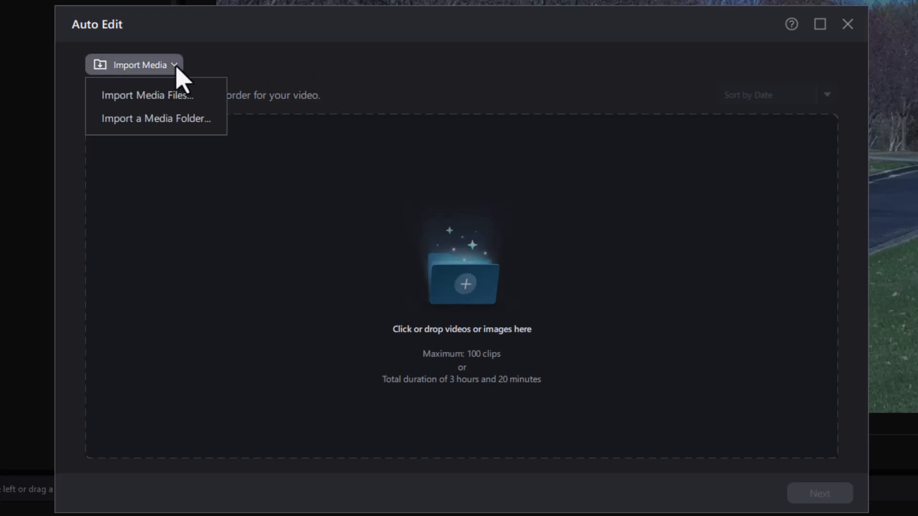
left_click(194, 120)
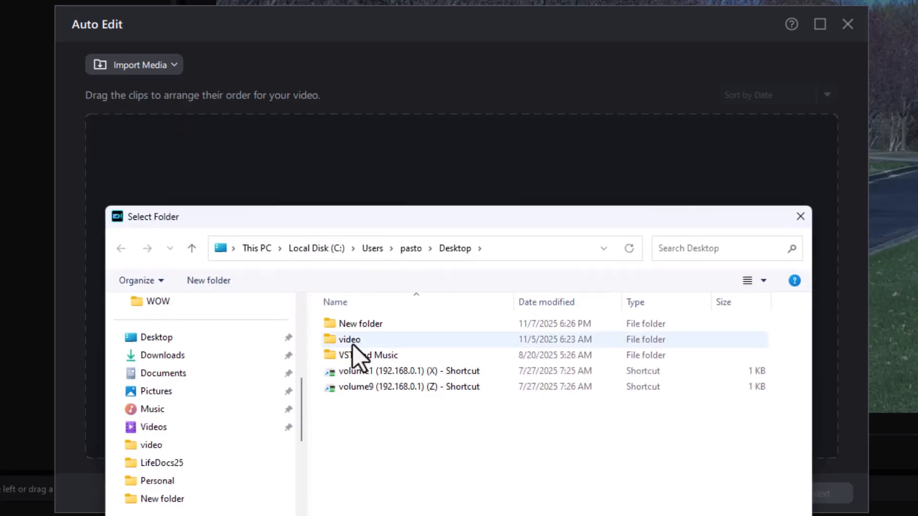
left_click(360, 324)
left_click(684, 515)
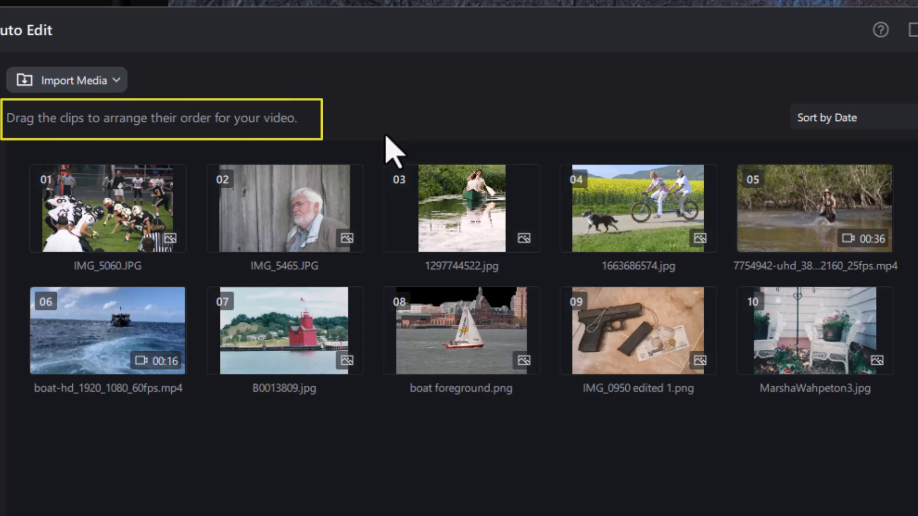
Try a custom clip order by moving IMG_5465.JPG, IMG_5060.JPG, 1663686574.jpg, 1297744522.jpg and the 36-second river video further back
mouse_move(293, 220)
left_mouse_down()
mouse_move(344, 258)
mouse_move(549, 332)
mouse_move(490, 342)
left_mouse_up()
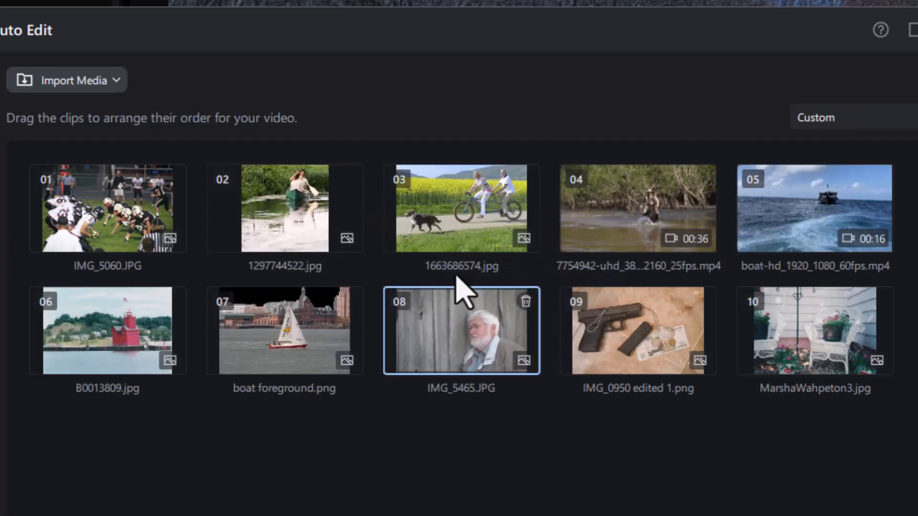
left_click_drag(150, 242, 679, 337)
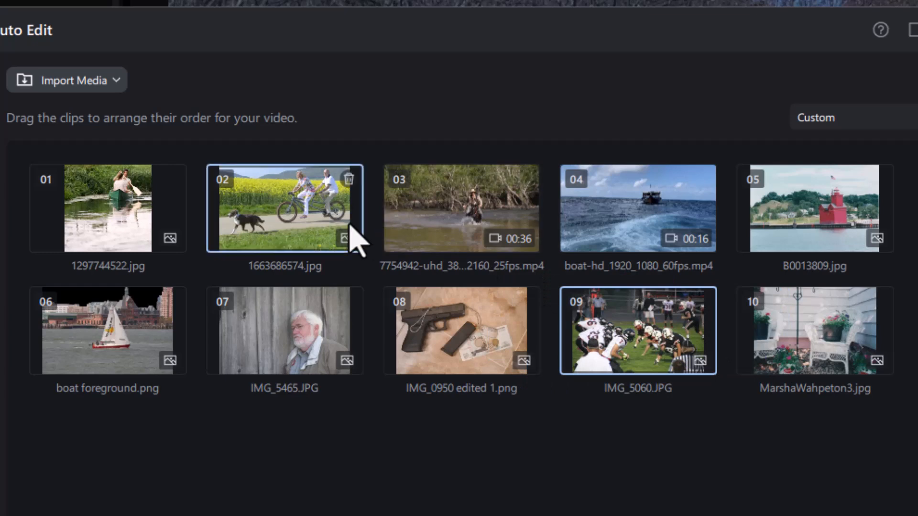
left_click_drag(299, 215, 736, 333)
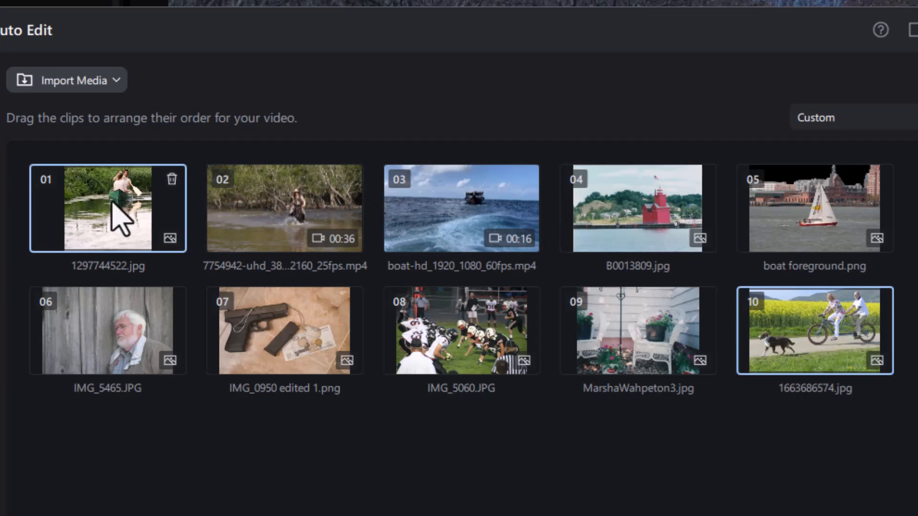
left_click_drag(126, 220, 464, 314)
left_click_drag(158, 201, 546, 337)
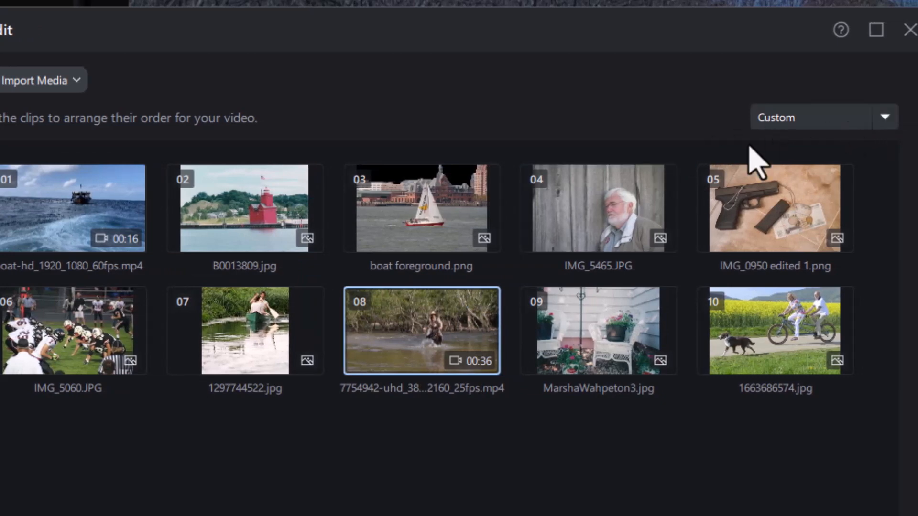
Try sorting the imported clips by date and with videos first
left_click(887, 119)
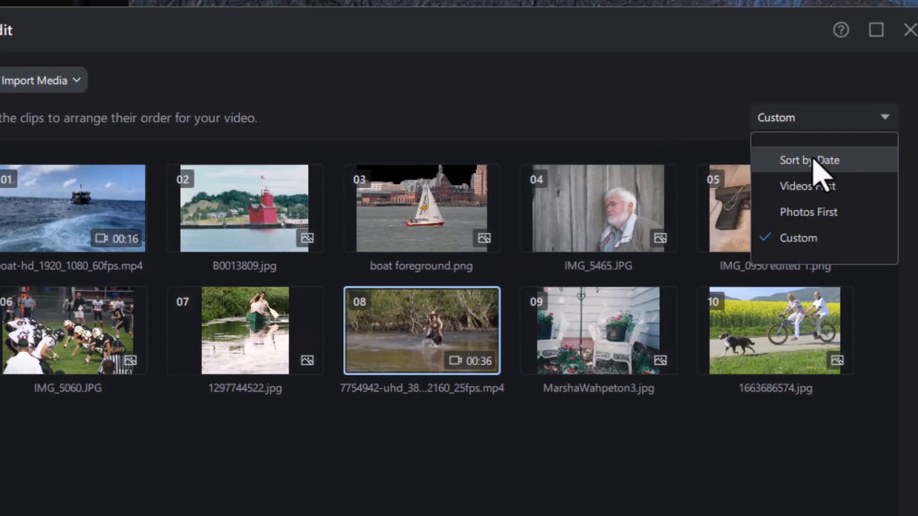
left_click(809, 161)
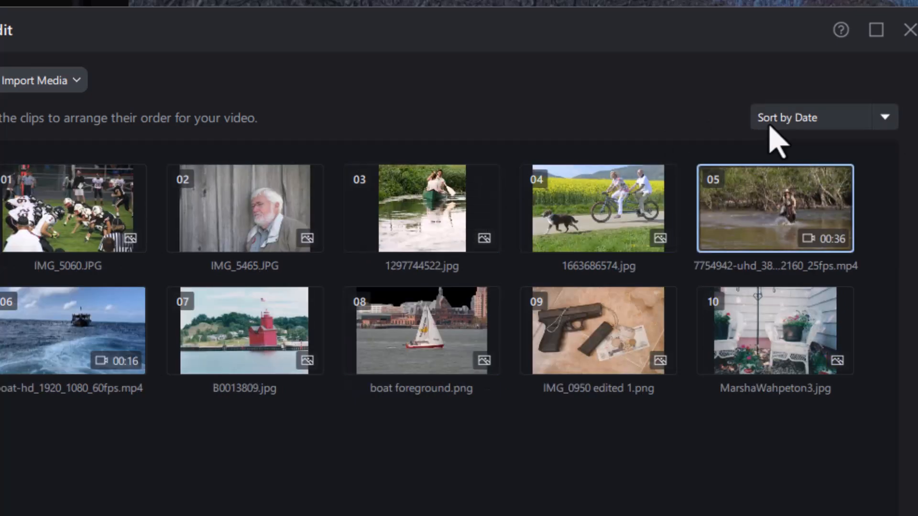
left_click(885, 118)
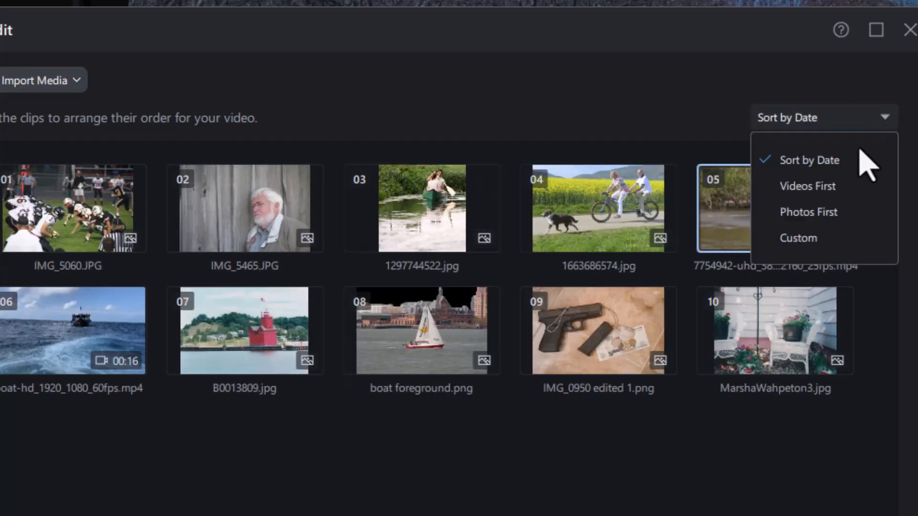
left_click(835, 191)
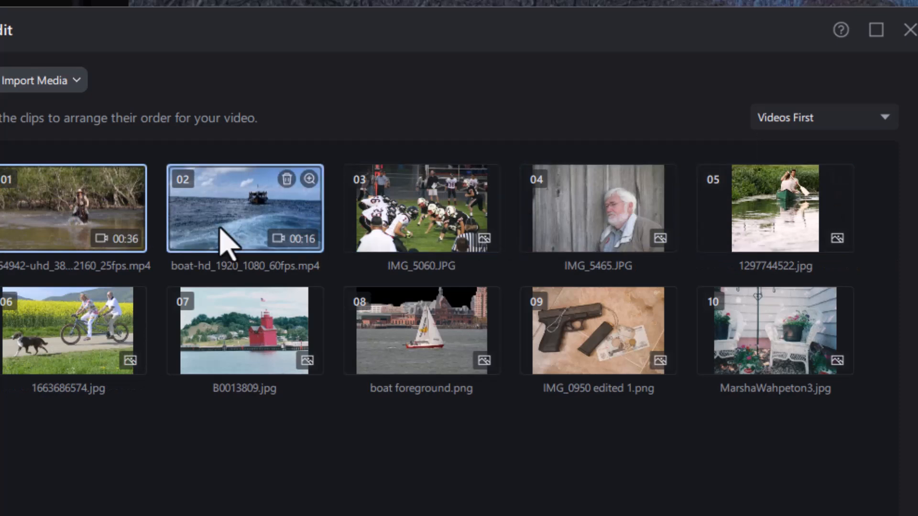
Sort the clips photos first, moving the boat video to the start and the football, porch-chair and pistol images to the end, in that order
left_click(879, 123)
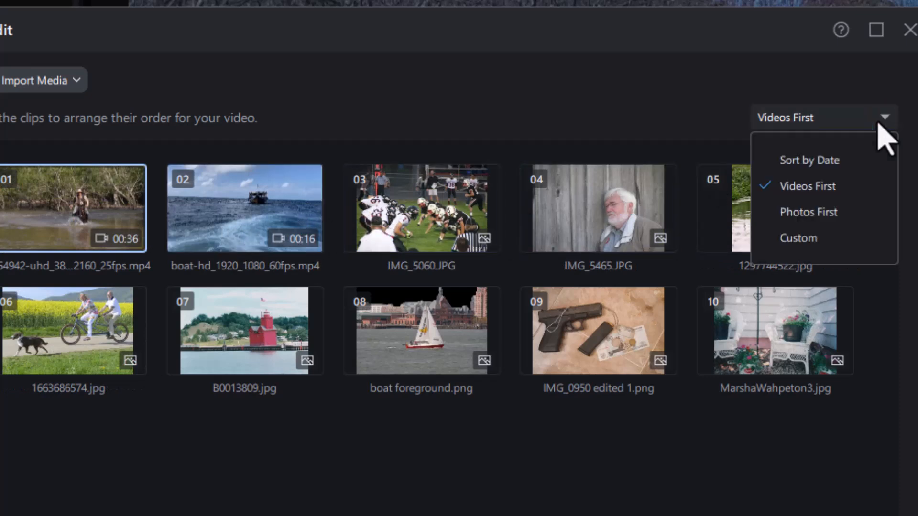
left_click(838, 209)
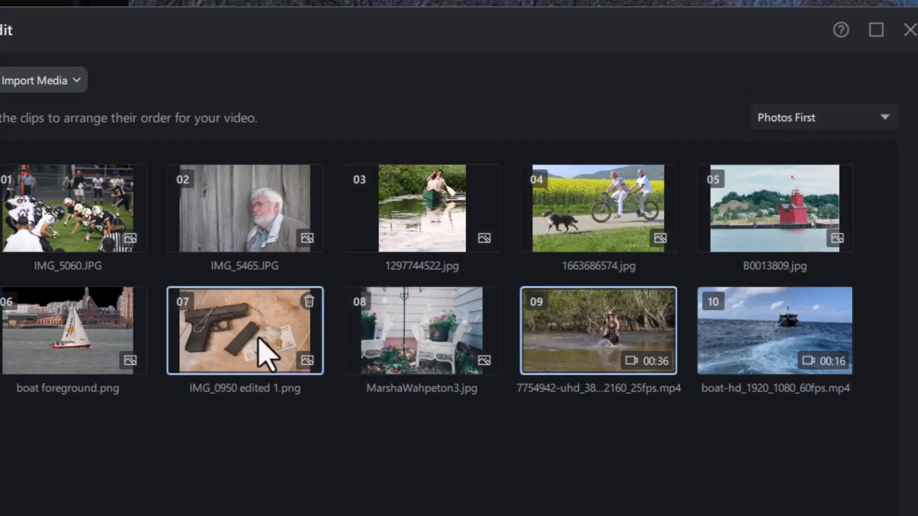
left_click_drag(795, 326, 77, 201)
left_click_drag(292, 234, 823, 356)
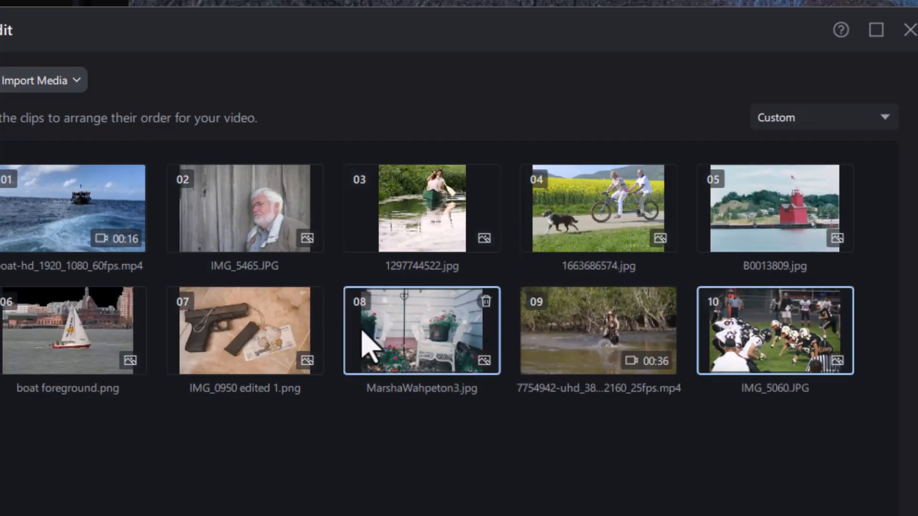
left_click_drag(246, 320, 806, 379)
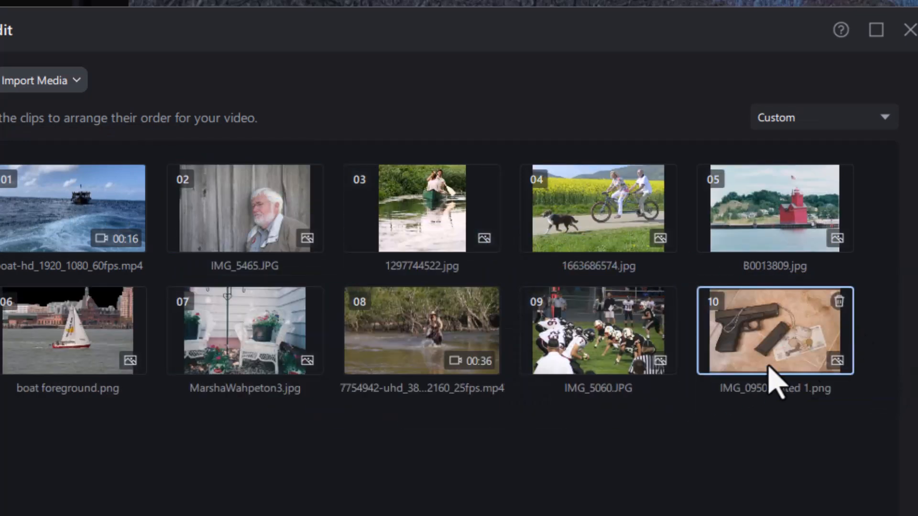
left_click_drag(238, 334, 621, 359)
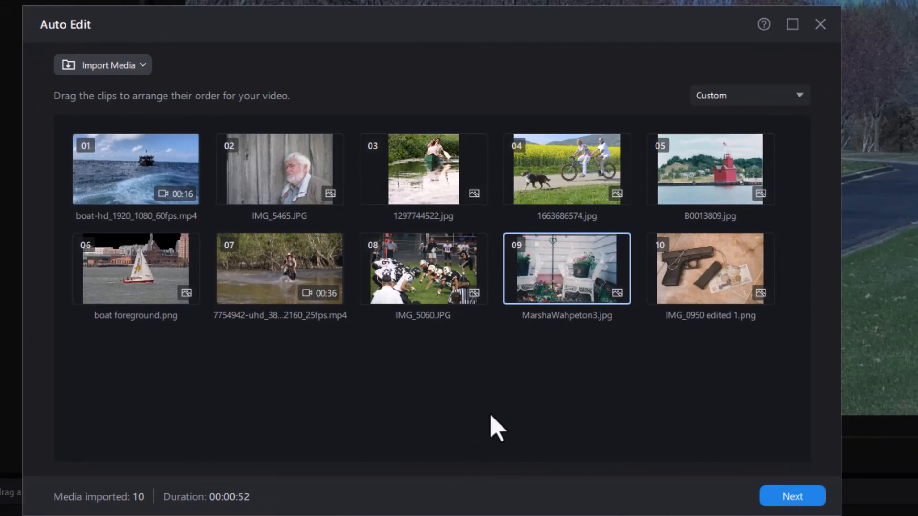
Generate the auto-edited video from the arranged clips with the Auto target length and the General theme
left_click(796, 500)
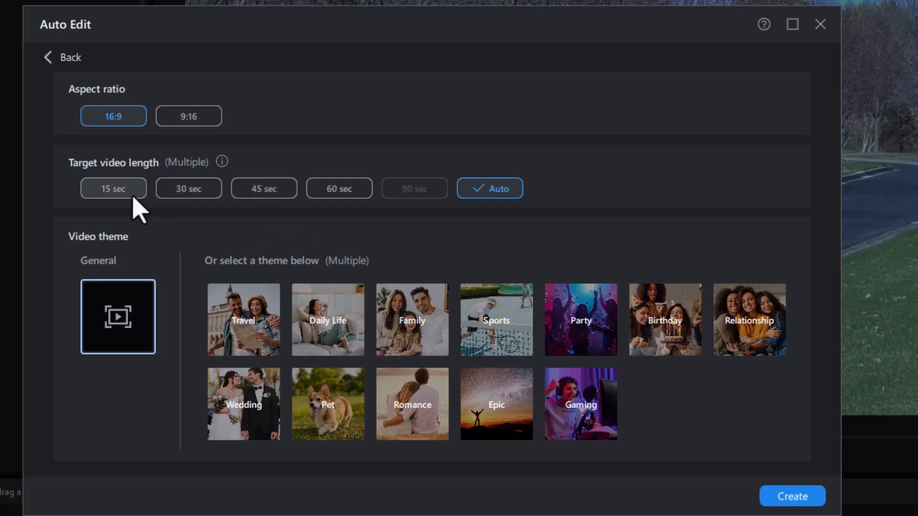
left_click(341, 191)
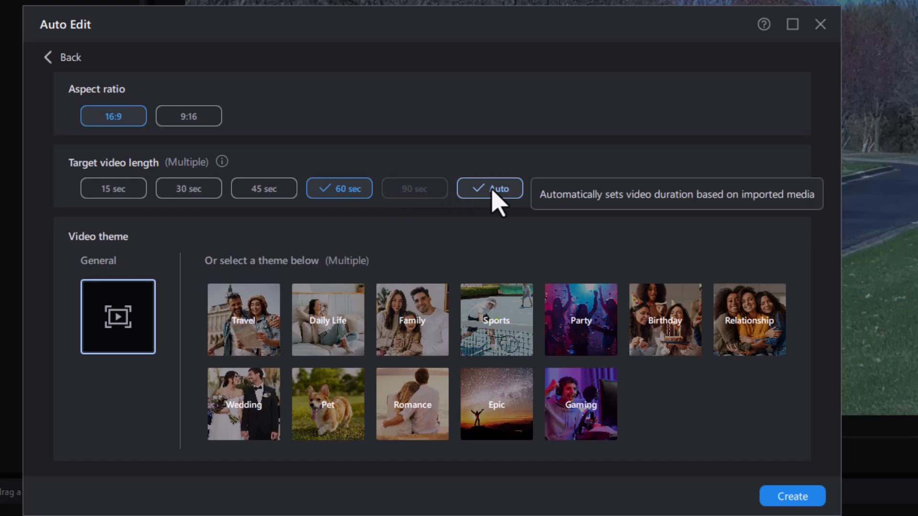
left_click(338, 197)
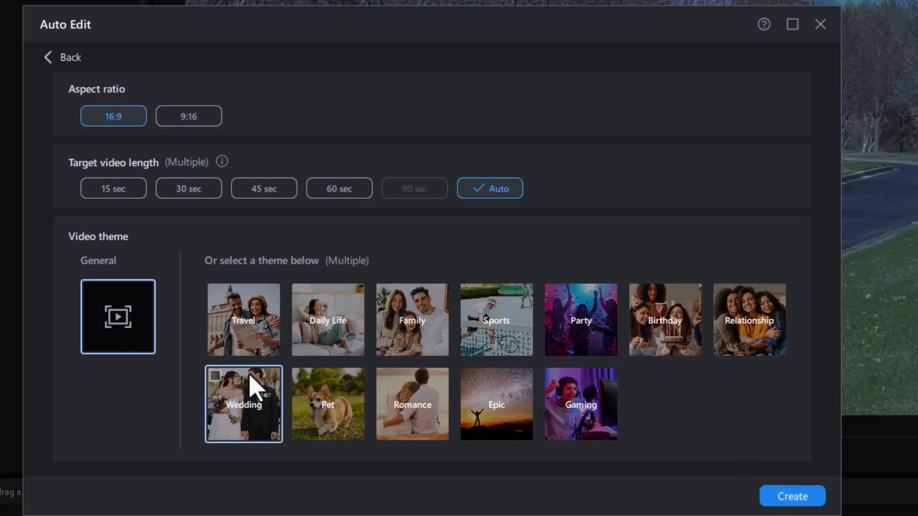
left_click(793, 498)
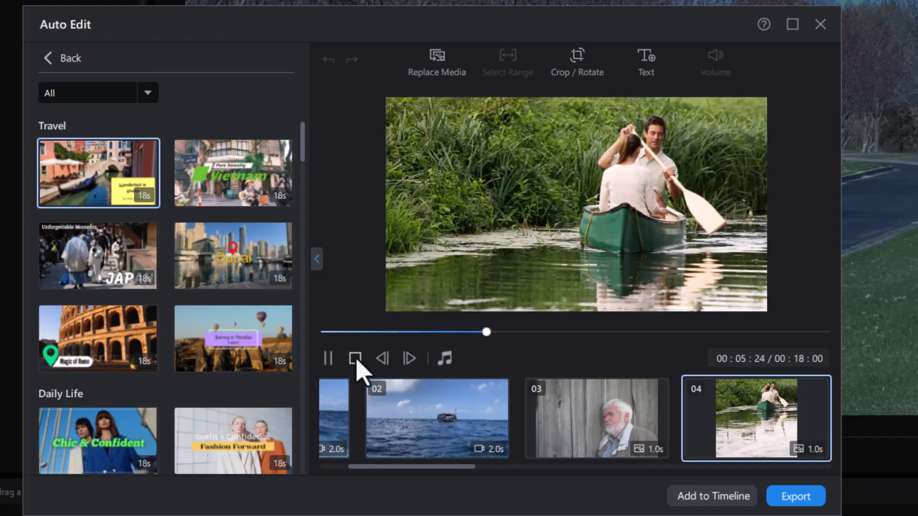
Pause the generated video and try the Vietnam template from the Travel group, pausing its preview as well
left_click(328, 359)
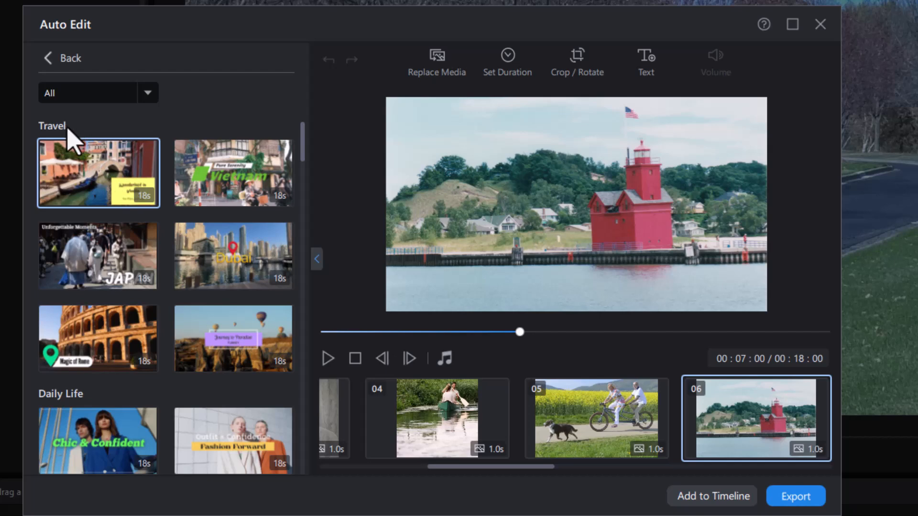
left_click(253, 194)
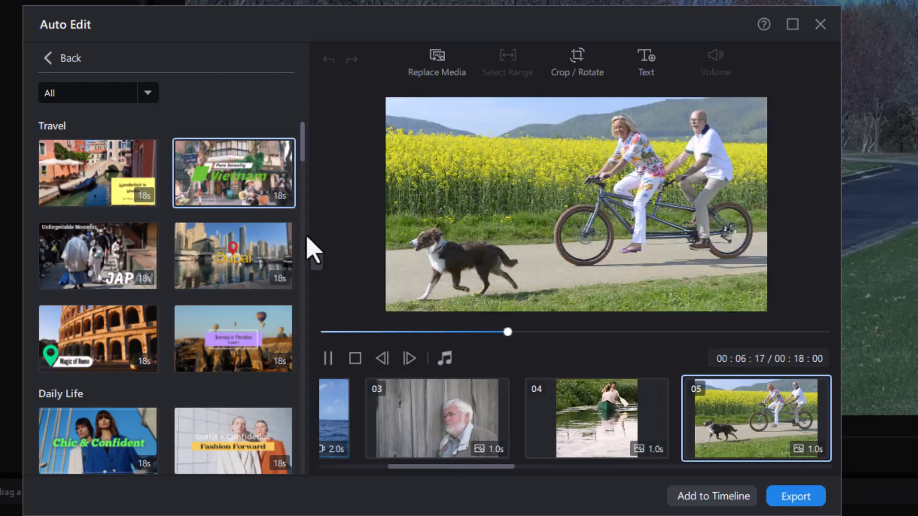
left_click(327, 358)
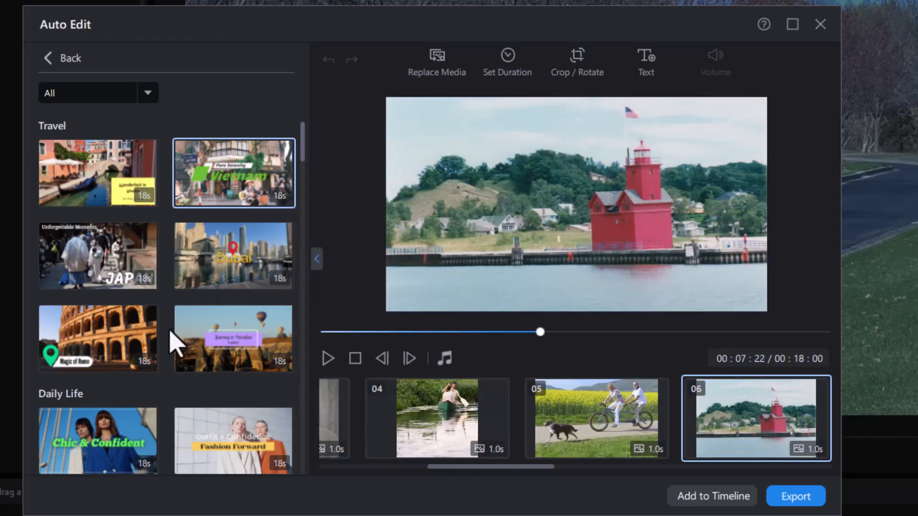
Apply the Magic of Rome travel template, pause its preview, and filter the template list to Romance
left_click(112, 345)
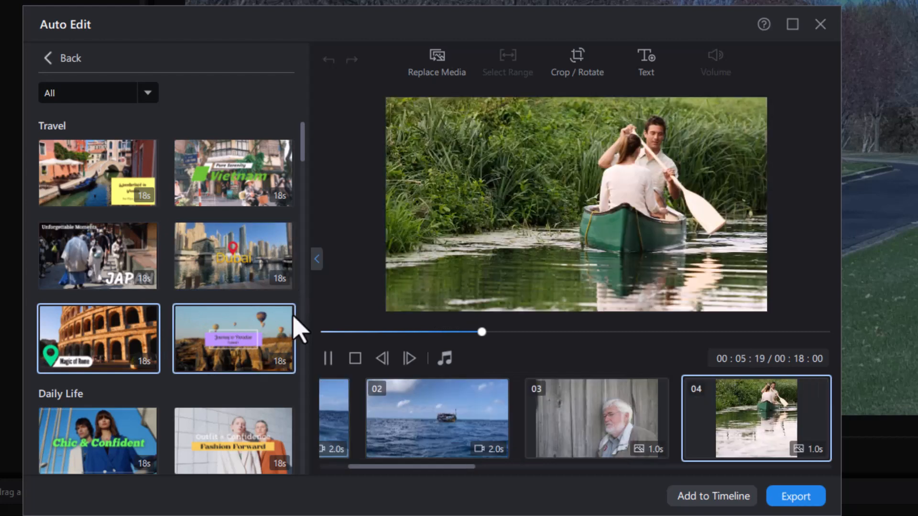
left_click(329, 363)
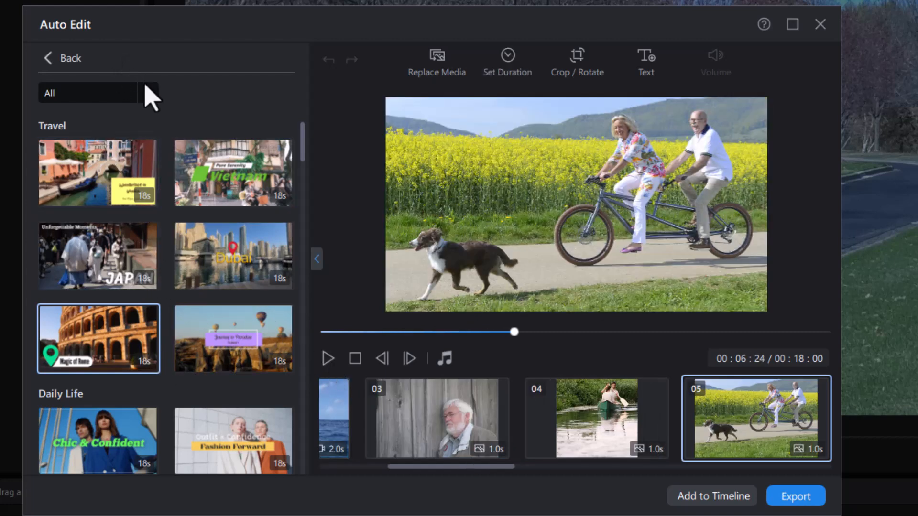
left_click(147, 94)
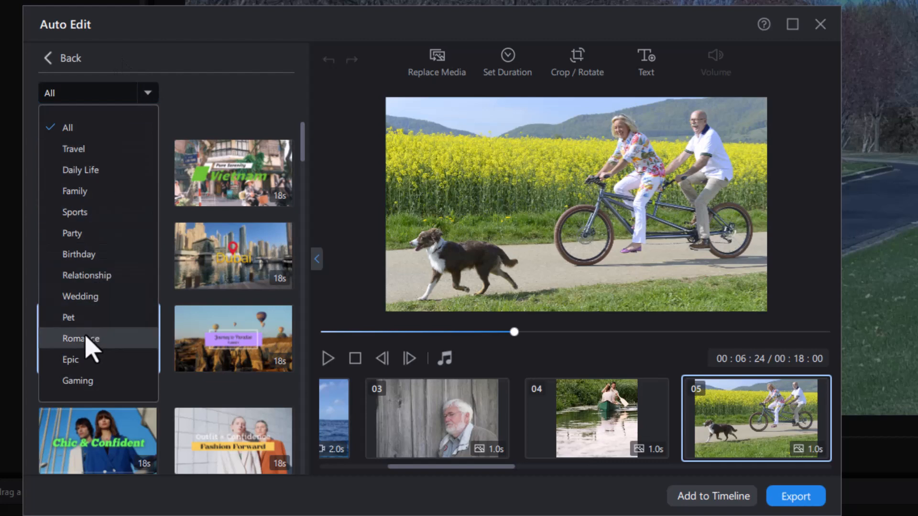
left_click(85, 340)
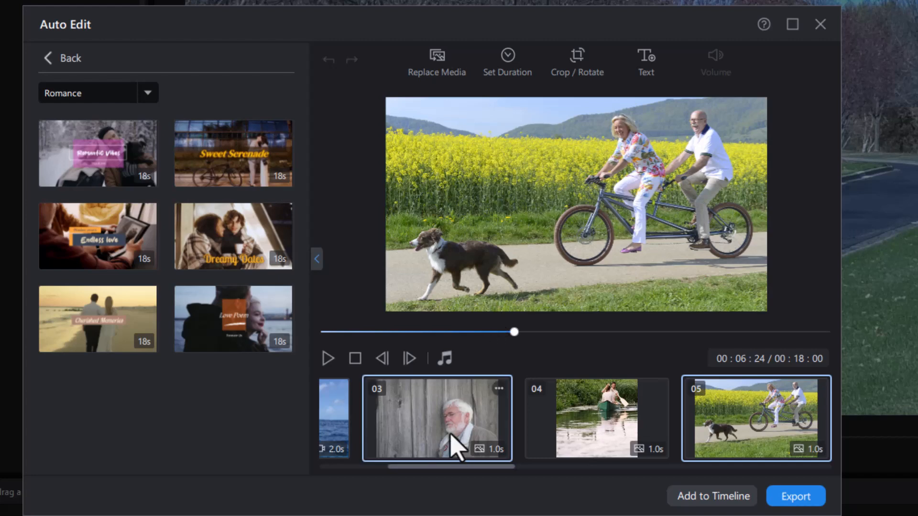
Shift the selected two-second range of boat clip 02 to a later part of its source video and apply it
left_click_drag(475, 471, 365, 477)
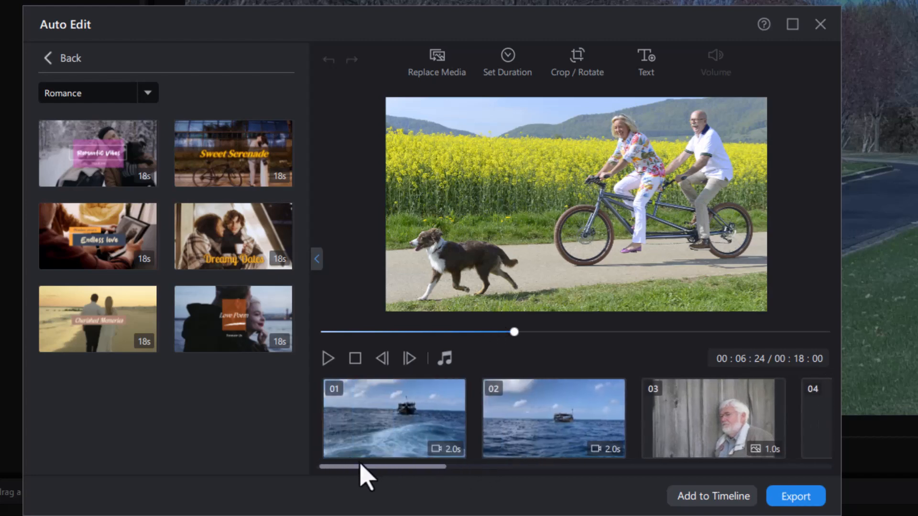
left_click(543, 415)
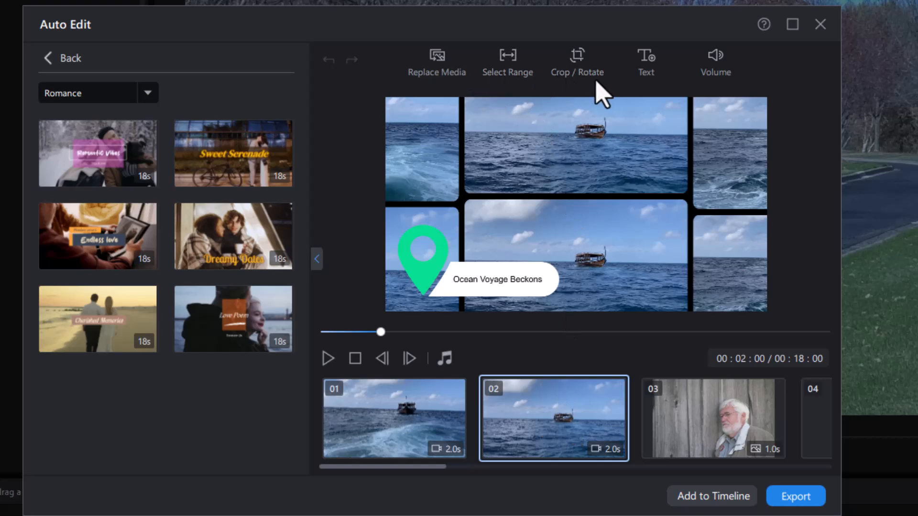
left_click(507, 66)
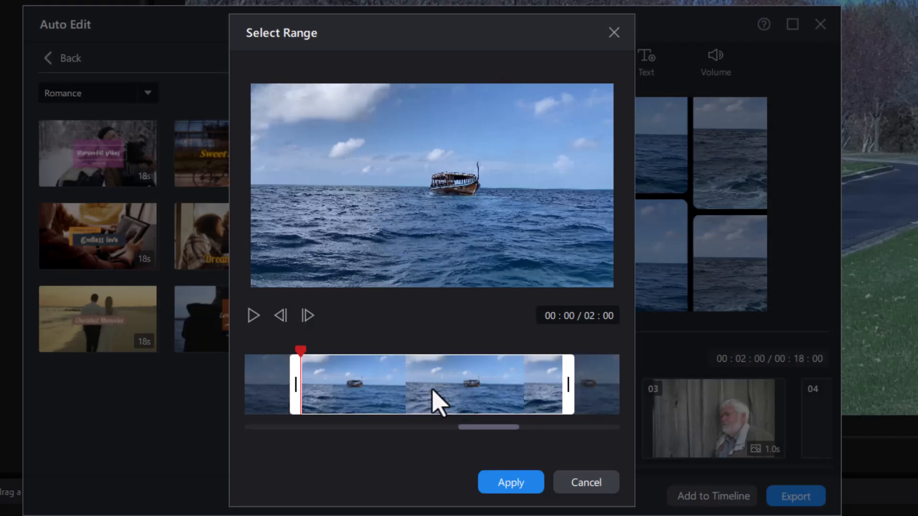
left_click_drag(433, 390, 355, 383)
left_click_drag(488, 386, 316, 401)
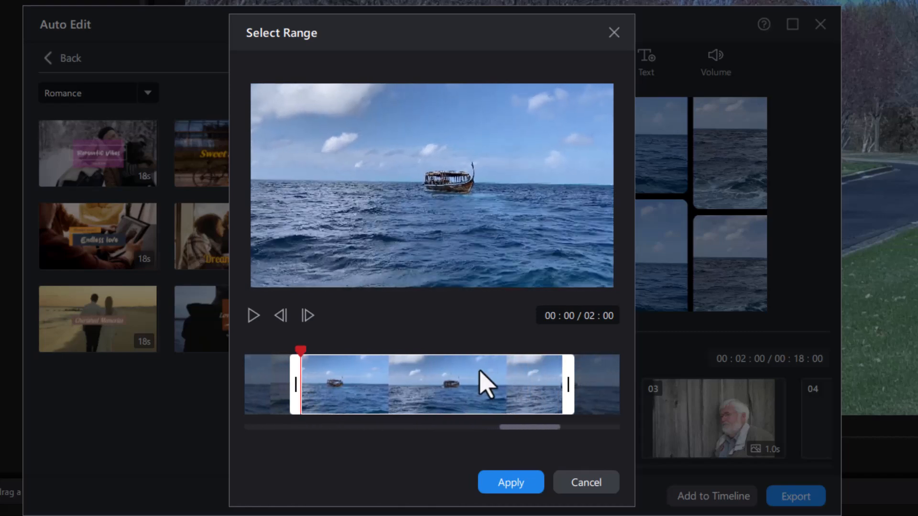
left_click(518, 491)
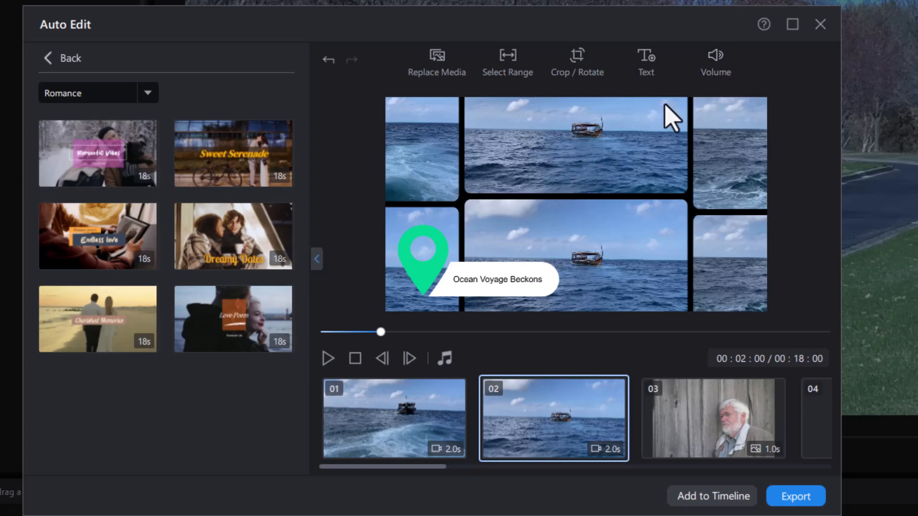
Check the video volume setting of boat clip 02 and set the duration of photo clip 03 to 8 seconds
left_click(710, 63)
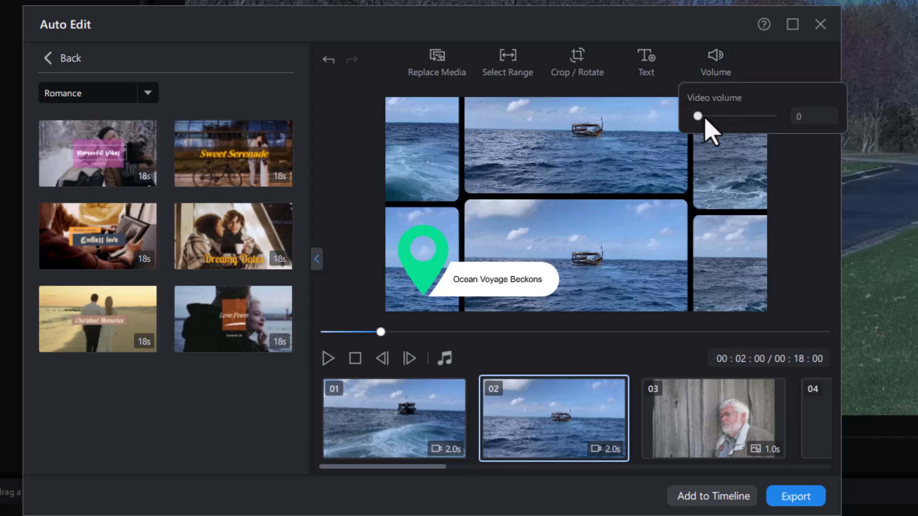
left_click(763, 74)
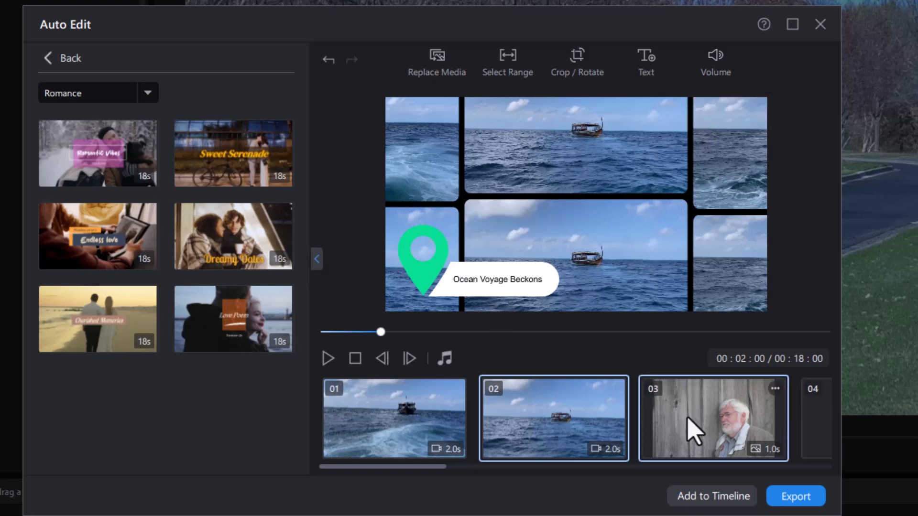
left_click(694, 430)
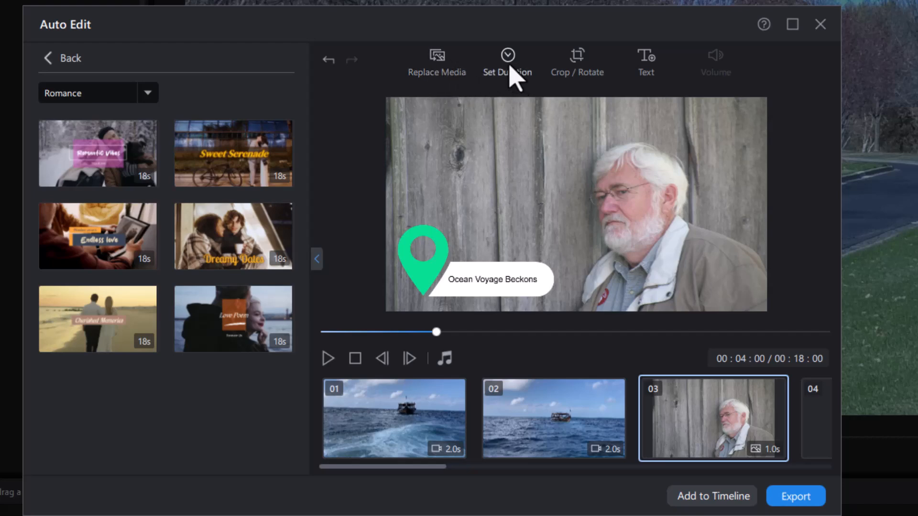
left_click(510, 66)
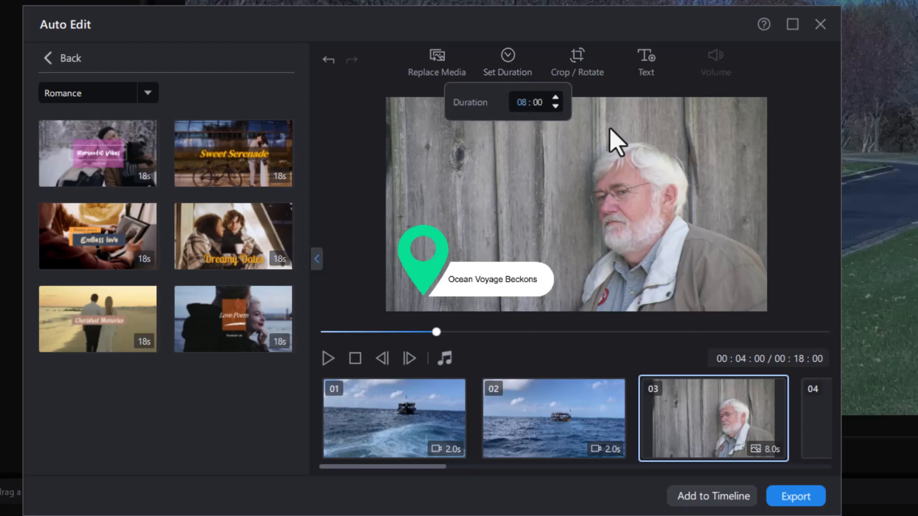
left_click(647, 32)
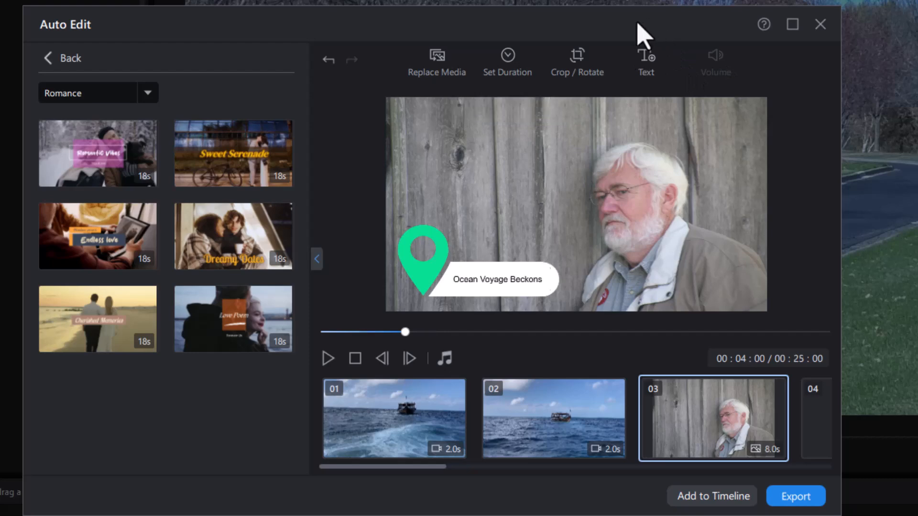
Shift the crop frame of photo clip 03 down to a Y position of 0.562 and apply the crop
left_click(587, 69)
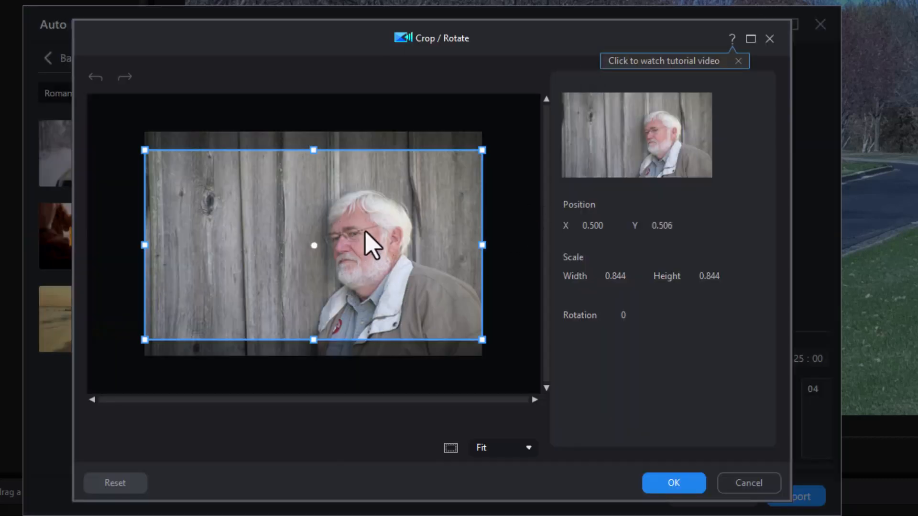
left_click_drag(368, 213, 366, 223)
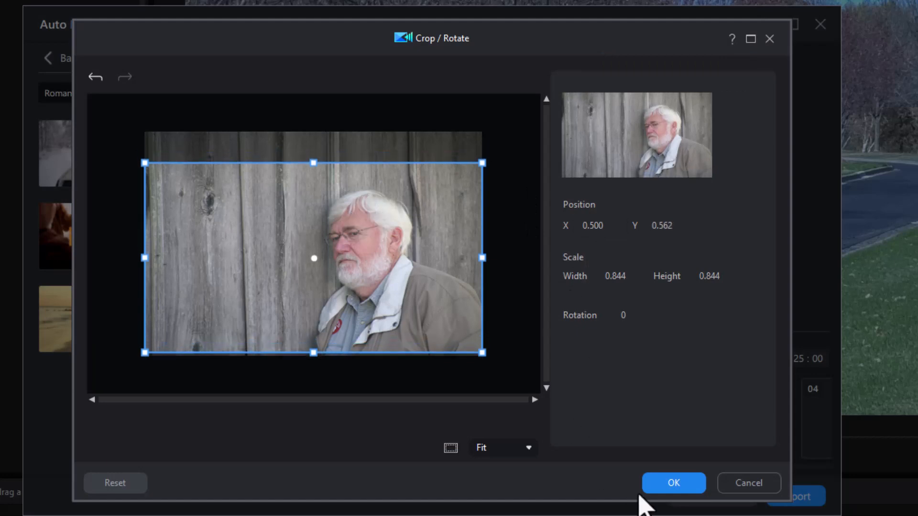
left_click(674, 484)
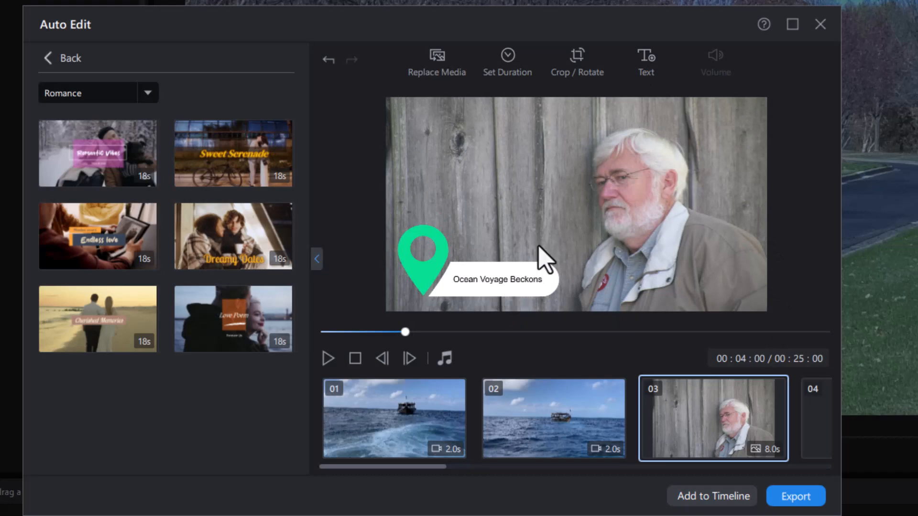
Add a default title text over photo clip 03 and delete it again
left_click(650, 64)
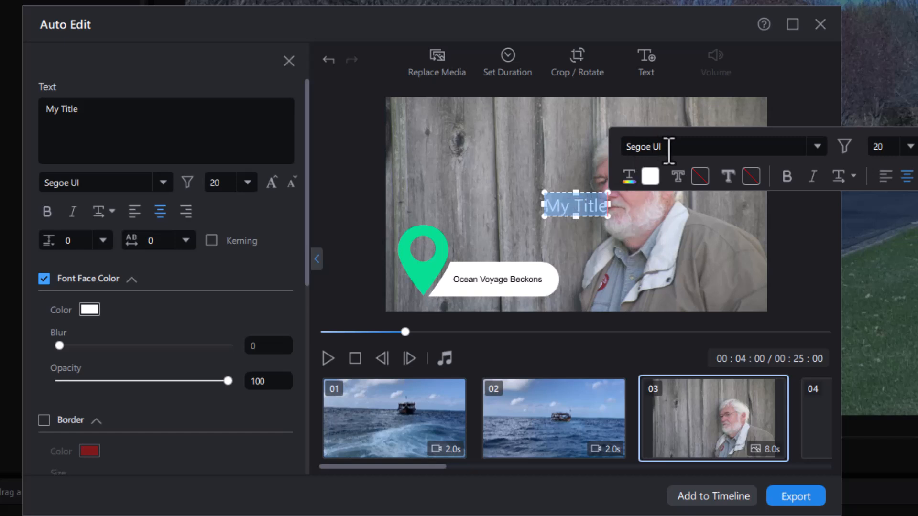
left_click(591, 213)
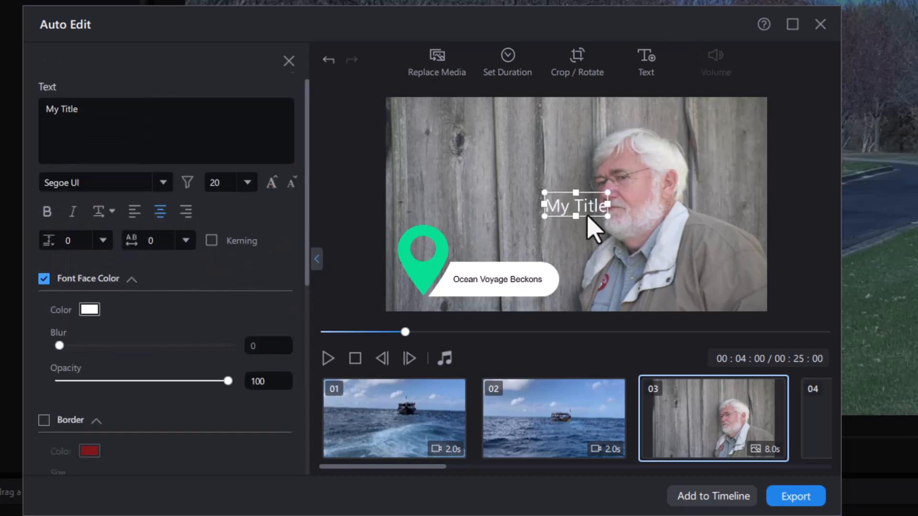
key("Delete")
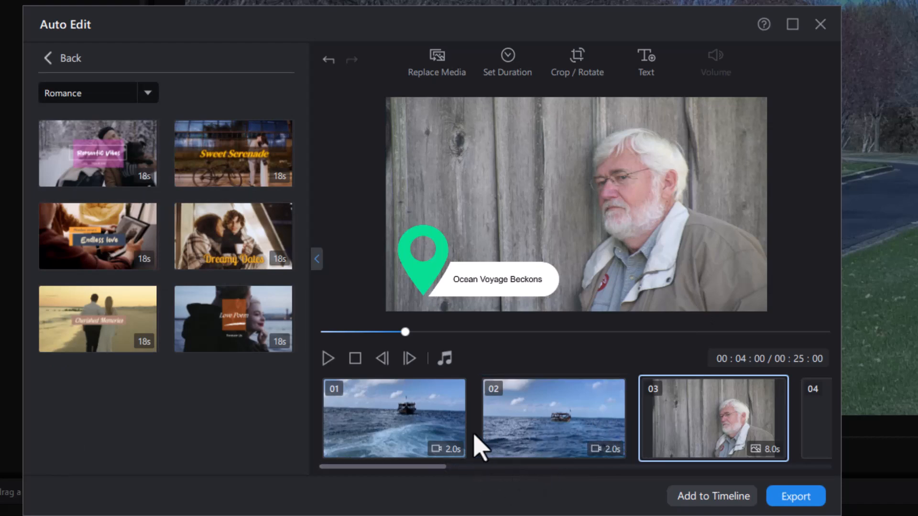
Go back to the clip arrangement, discarding the generated video and its edits
left_click(521, 422)
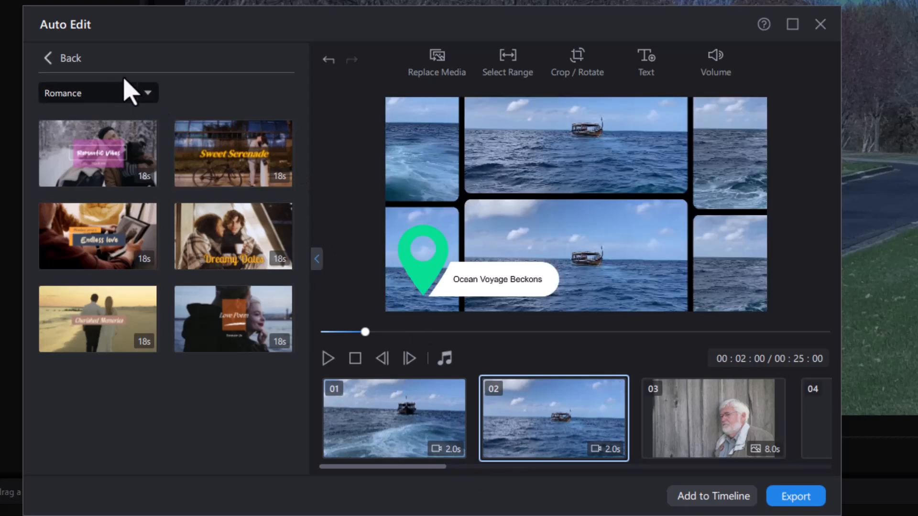
left_click(71, 60)
left_click(475, 271)
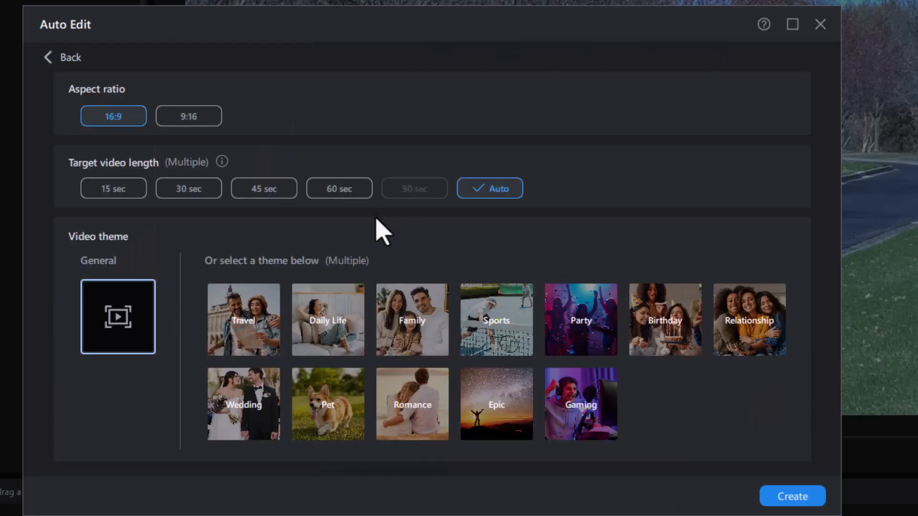
left_click(52, 60)
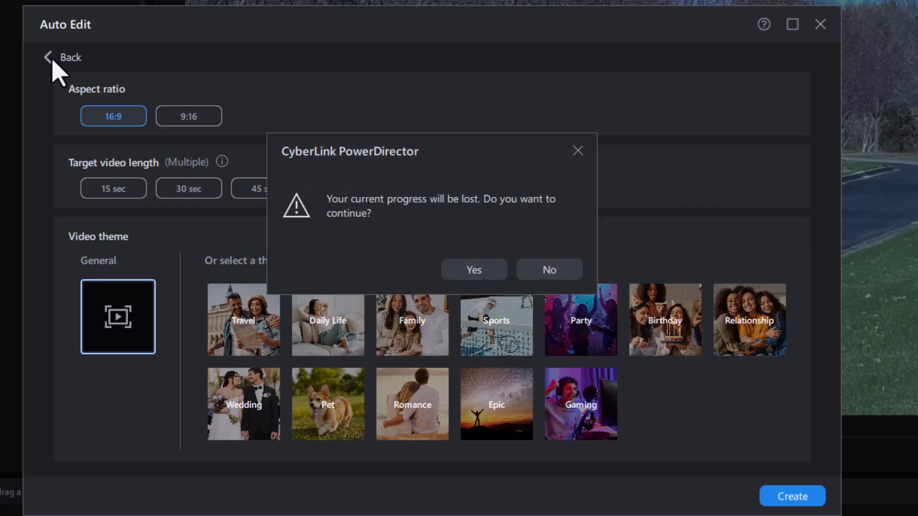
left_click(503, 271)
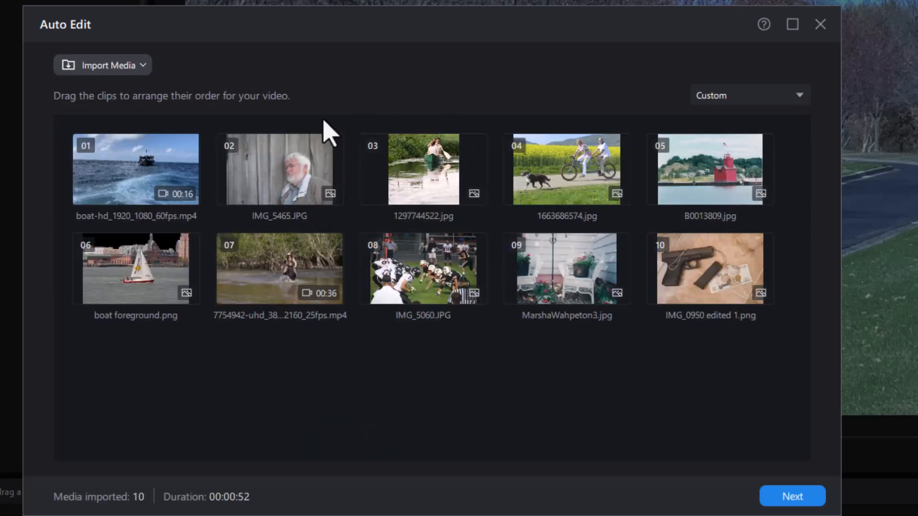
Move IMG_5465.JPG to ninth place in the clip order, regenerate the video with the same settings and pause its preview
left_click_drag(266, 180, 617, 287)
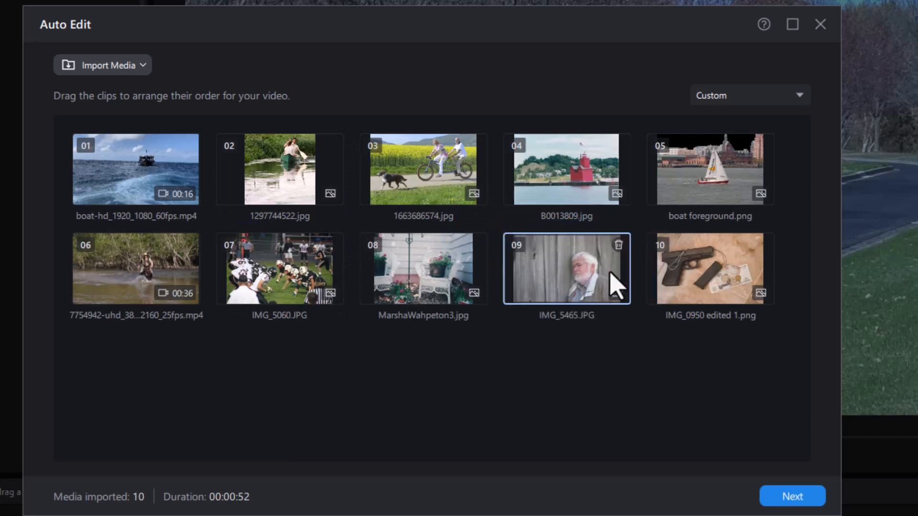
left_click(794, 497)
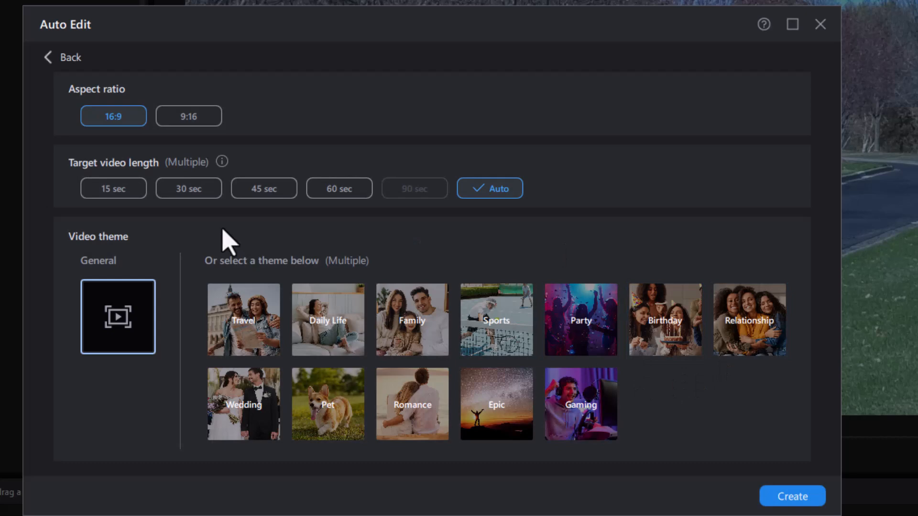
left_click(805, 499)
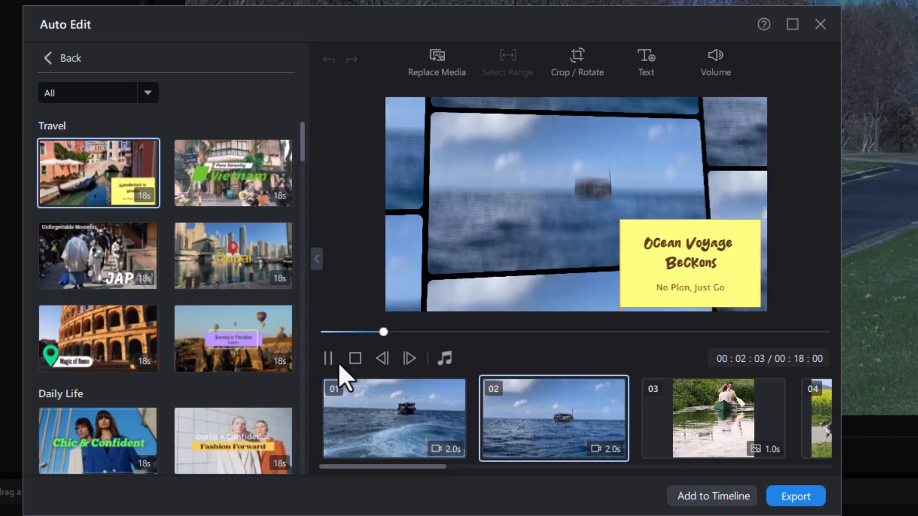
left_click(328, 361)
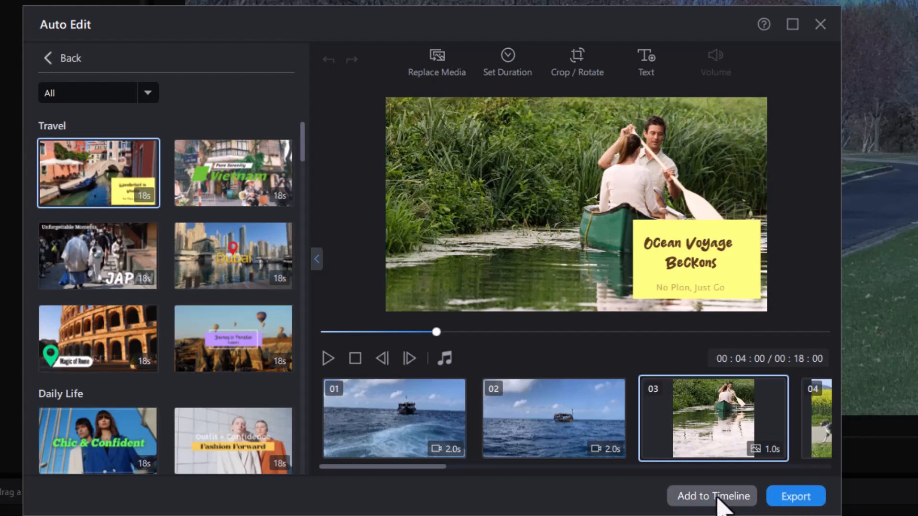
Add the auto-edited video to the timeline and enlarge the timeline area to show more tracks
left_click(716, 497)
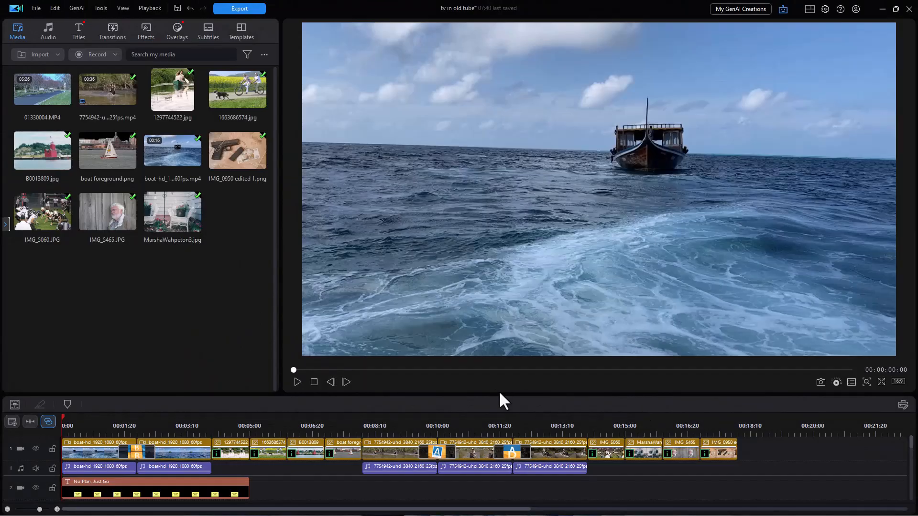
left_click_drag(497, 395, 502, 172)
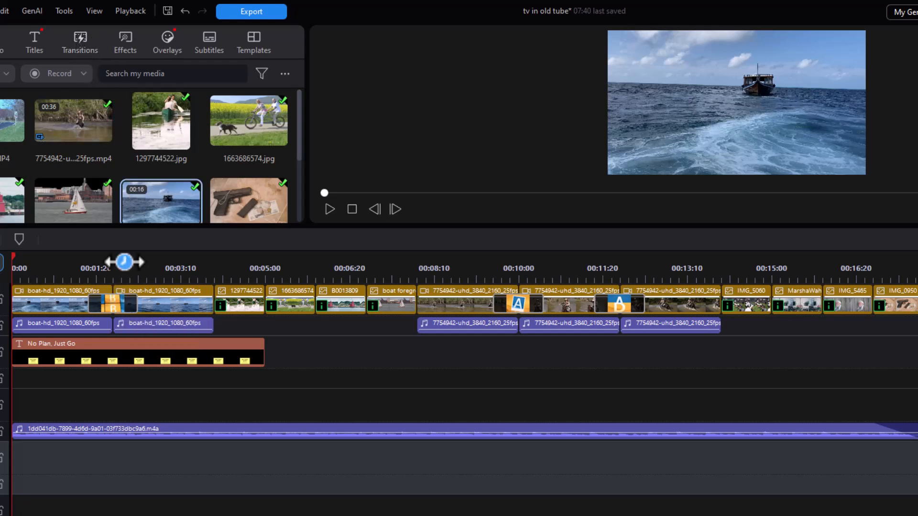
left_click(228, 310)
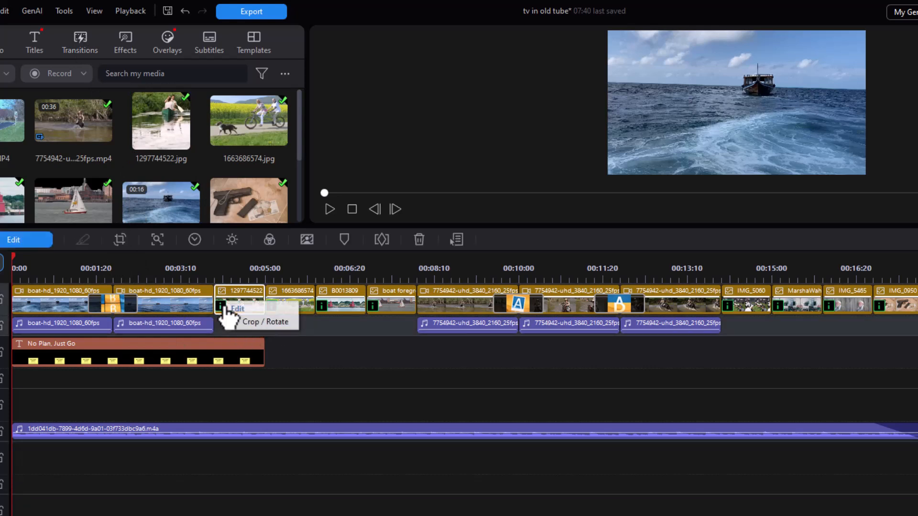
left_click(246, 323)
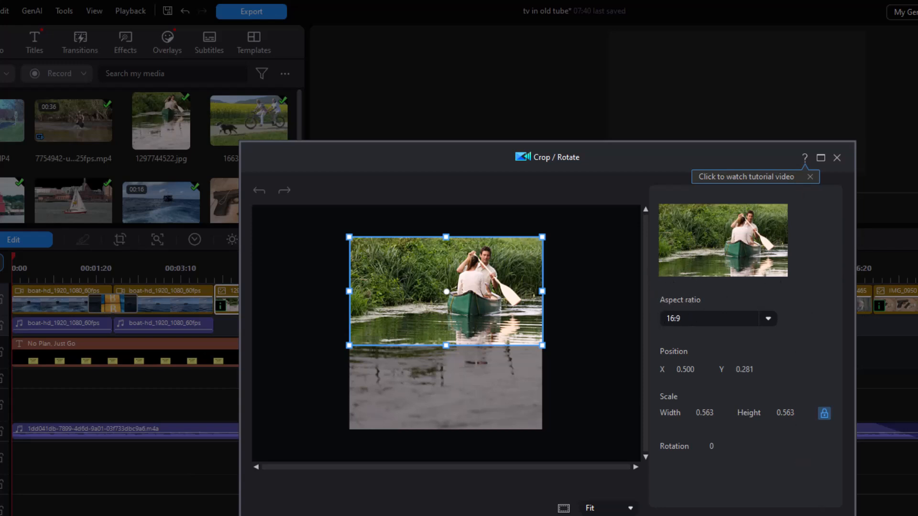
left_click(765, 515)
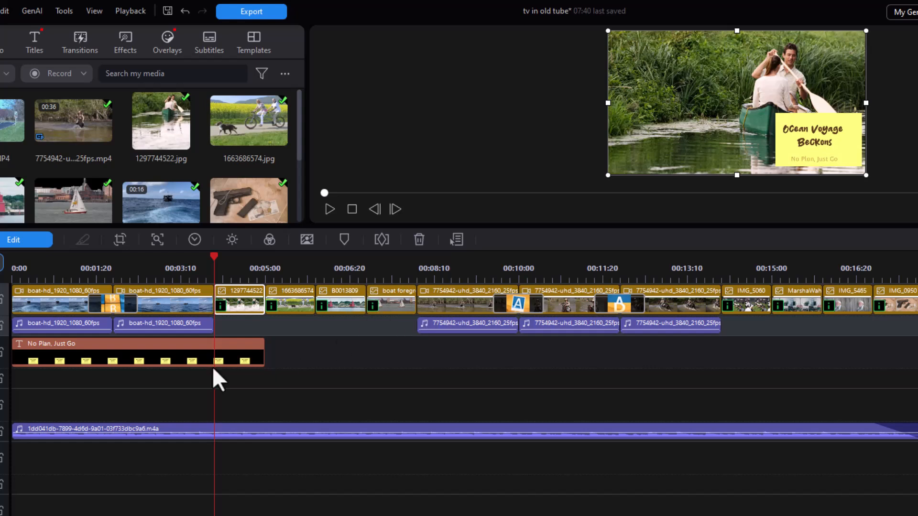
left_click(198, 356)
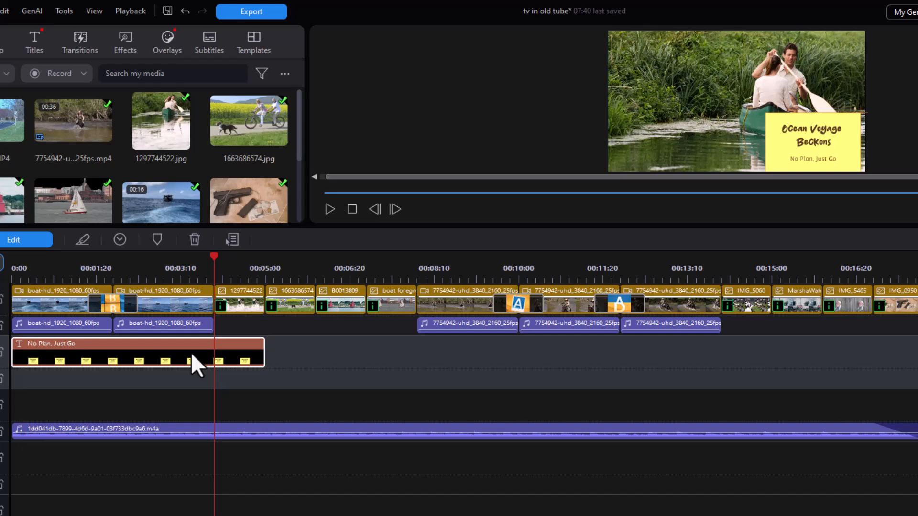
Delete the transition between the first two horse-riding clips and remove the middle one of the three clips, closing the gap
left_click(452, 324)
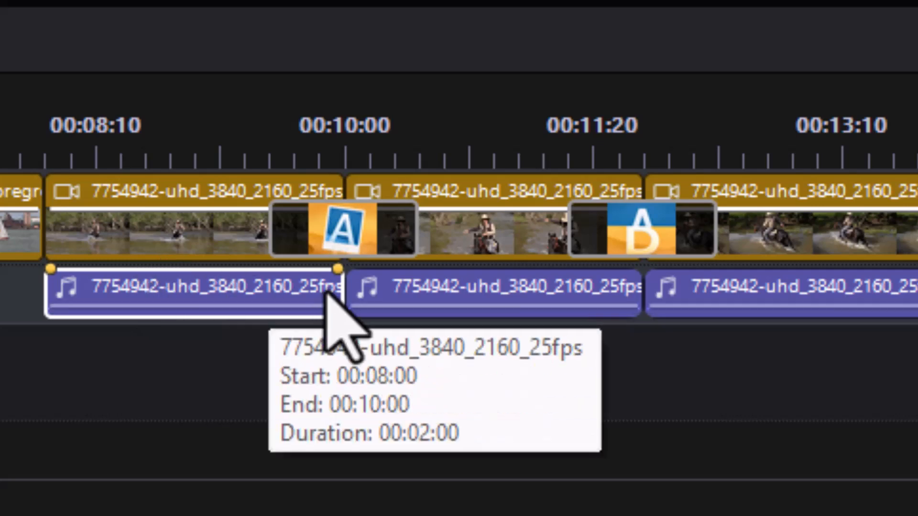
left_click(344, 233)
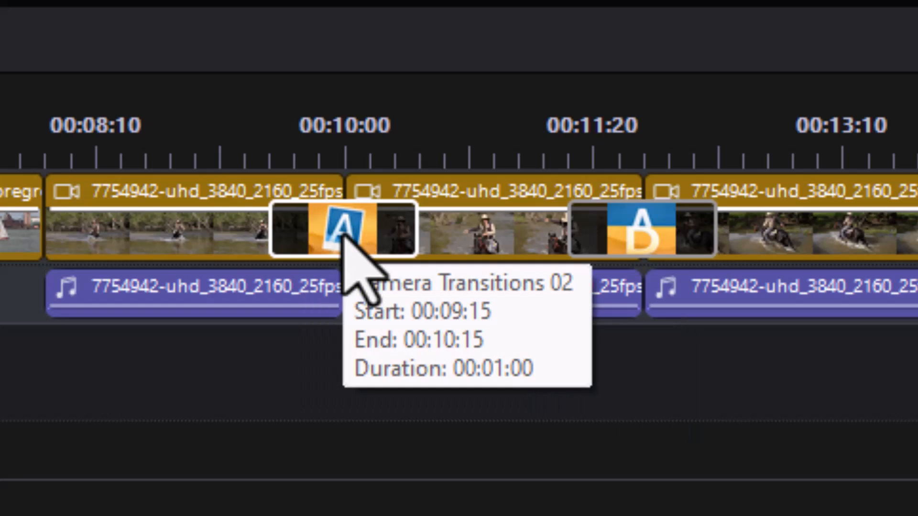
key("Delete")
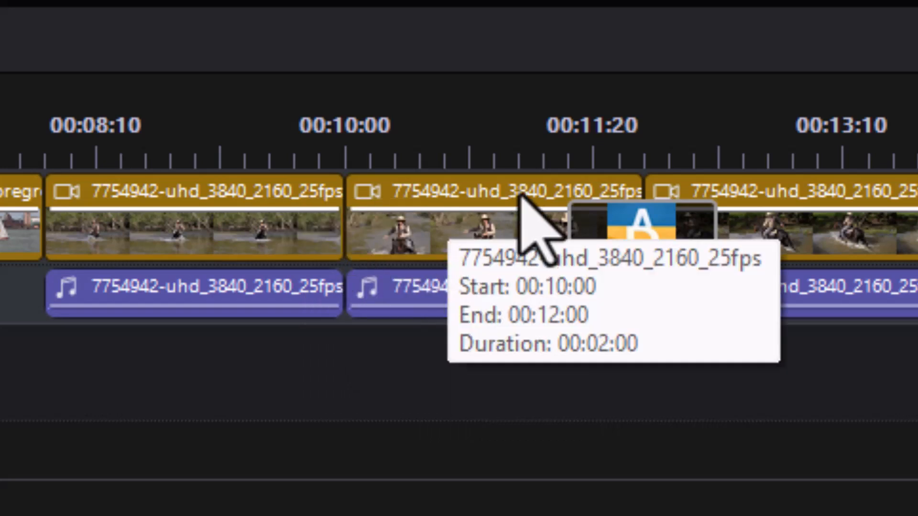
left_click(497, 221)
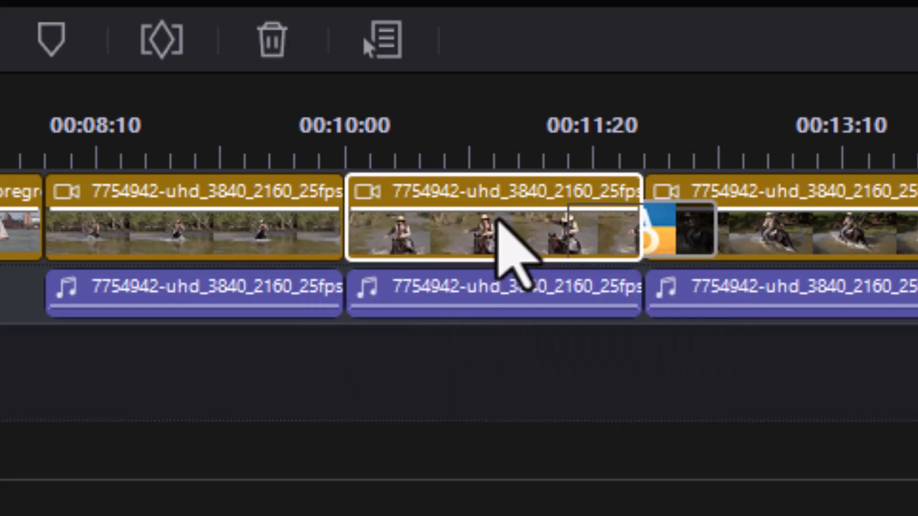
key("Delete")
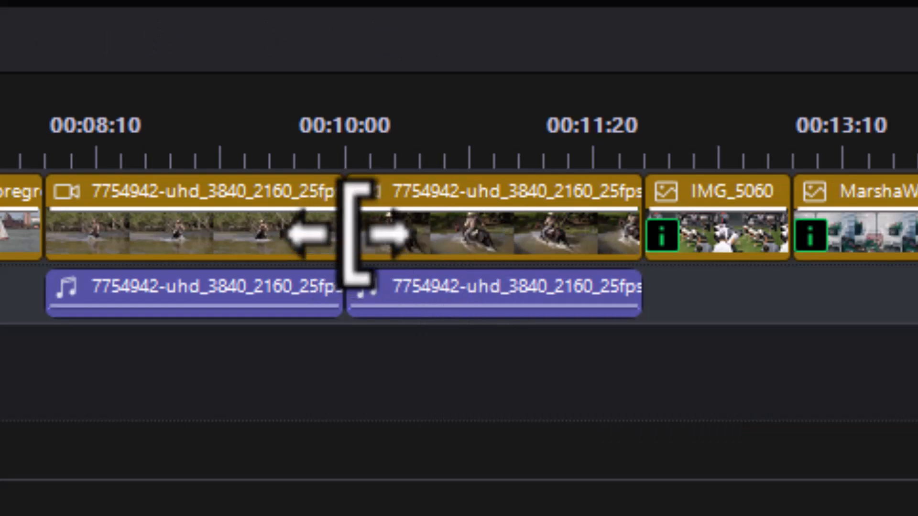
Trim the start of the second remaining horse-riding clip and extend the end of the first to a length of about 00:03:10
left_click_drag(357, 234, 516, 235)
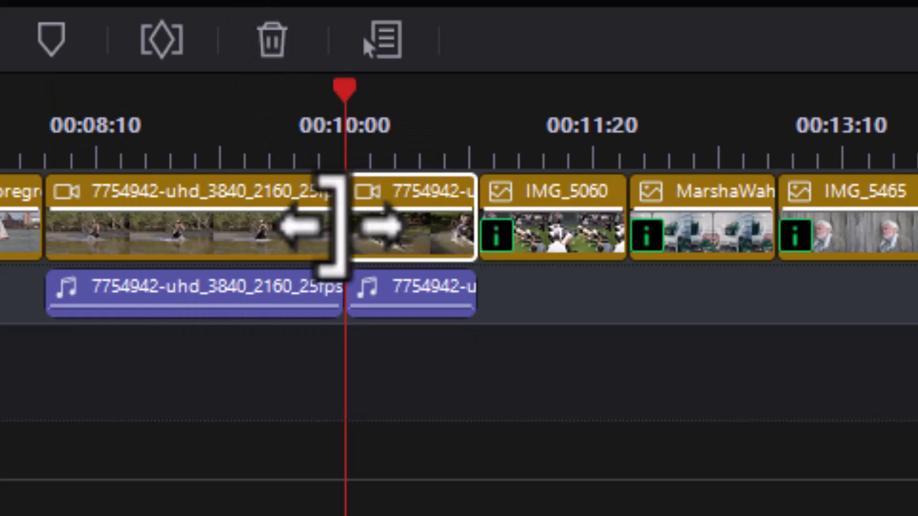
left_click_drag(342, 224, 537, 230)
left_click_drag(376, 165, 376, 165)
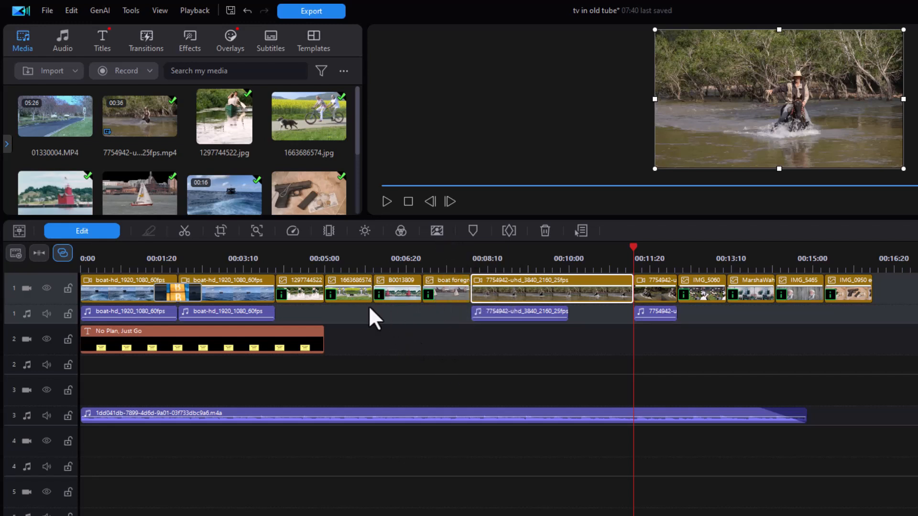
mouse_move(381, 300)
left_click_drag(420, 218, 402, 482)
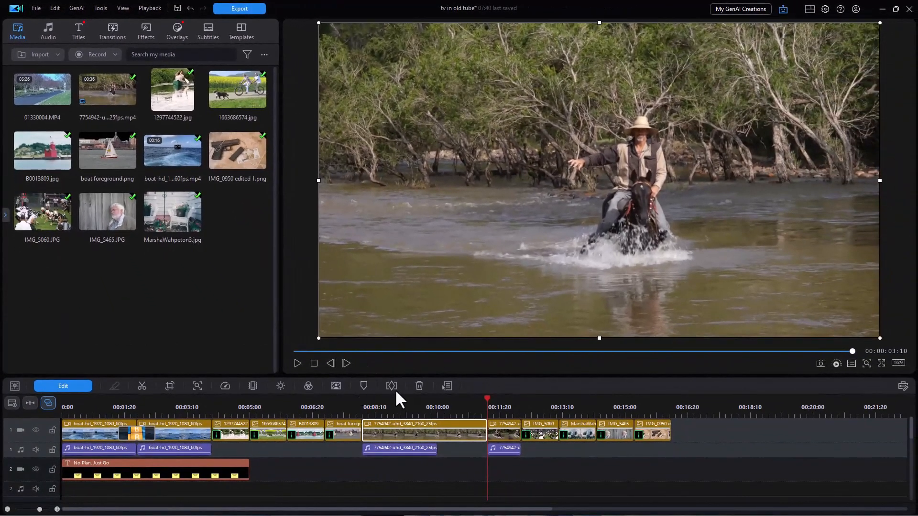